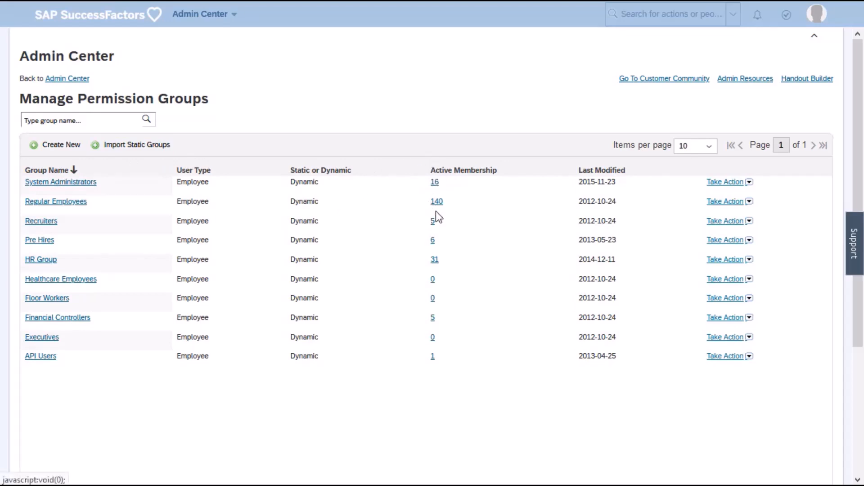
pyautogui.click(749, 182)
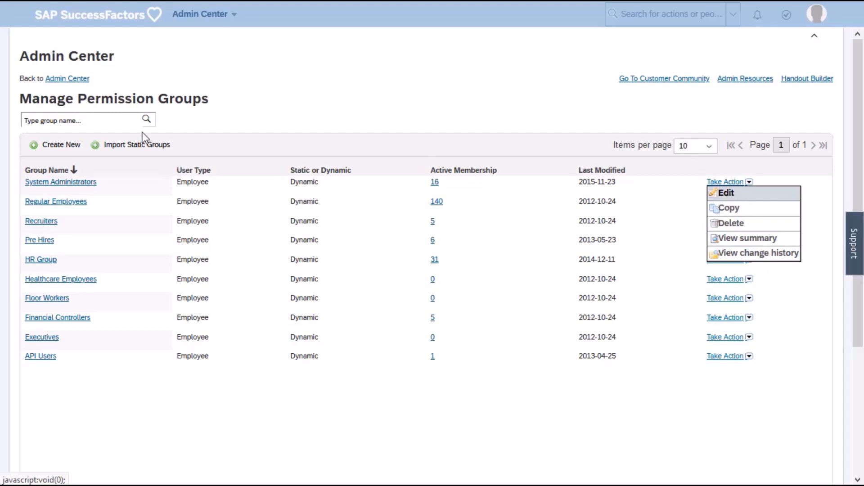
pyautogui.click(74, 184)
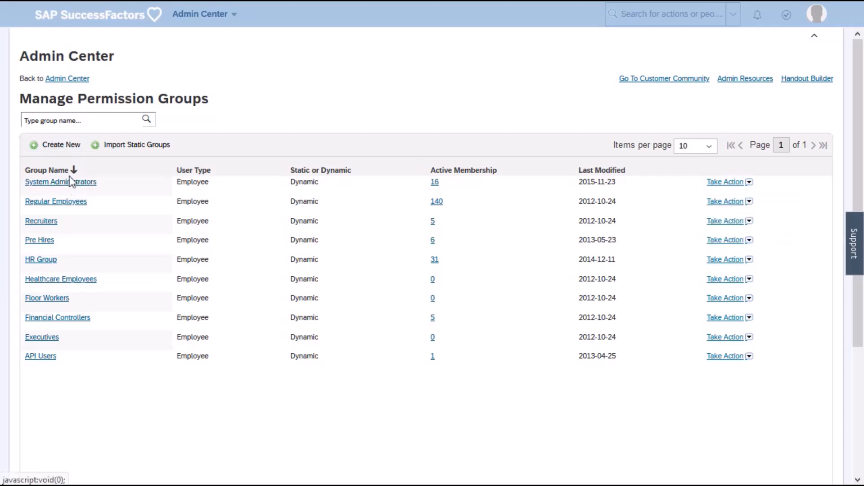
# Create a new permission group and name it "Sales in the US".
pyautogui.click(61, 150)
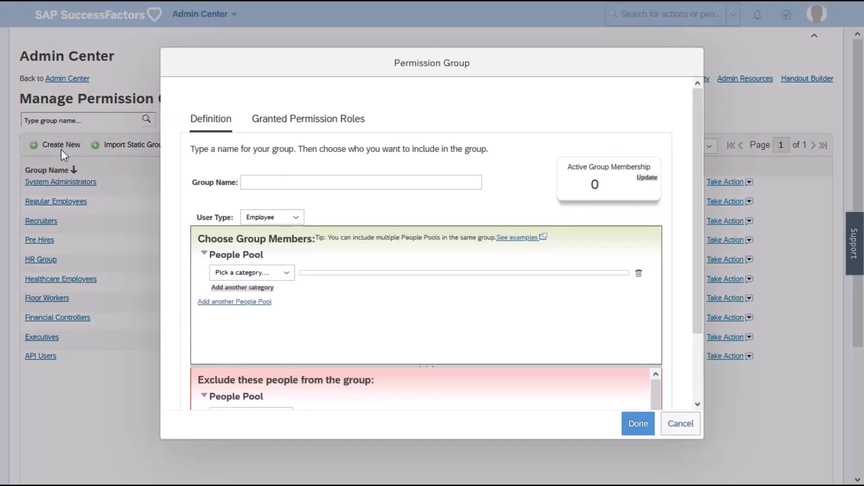
pyautogui.click(273, 184)
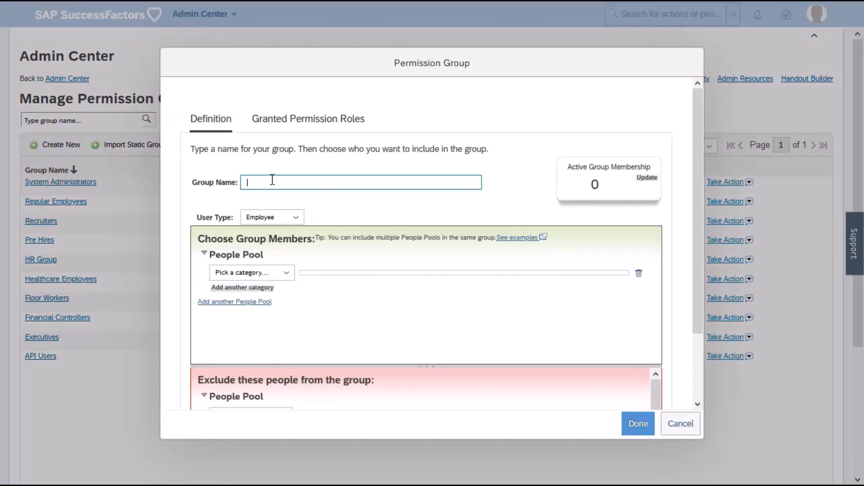
pyautogui.write('Sla')
pyautogui.press('BackSpace')
pyautogui.press('BackSpace')
pyautogui.write('ales in Che US')
# Search for "united" under the Country category and include only United States in the group's people pool.
pyautogui.click(252, 274)
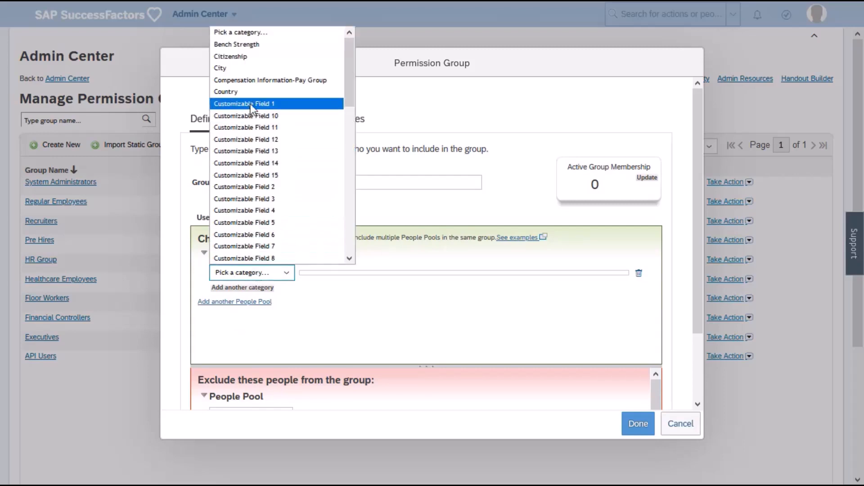
pyautogui.click(247, 93)
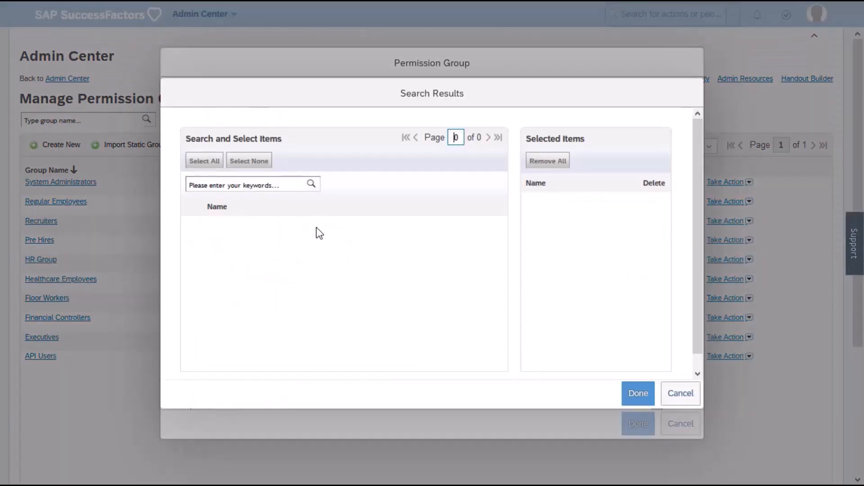
pyautogui.click(272, 188)
pyautogui.write('united')
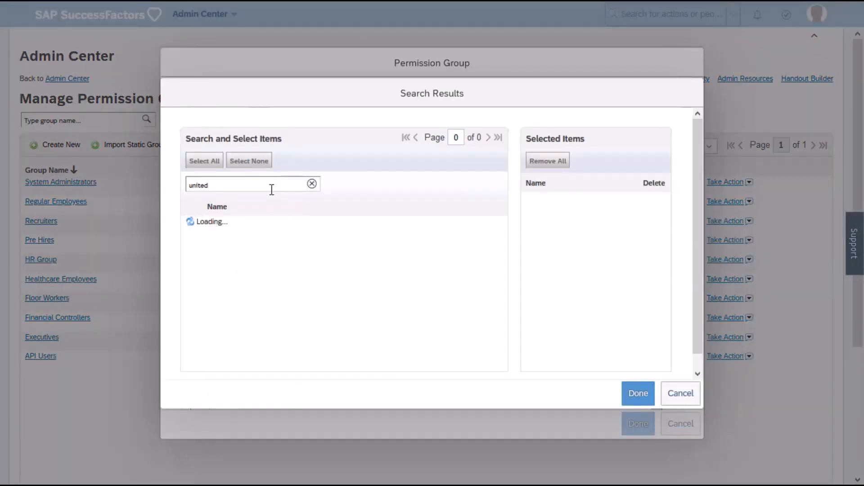
pyautogui.click(192, 223)
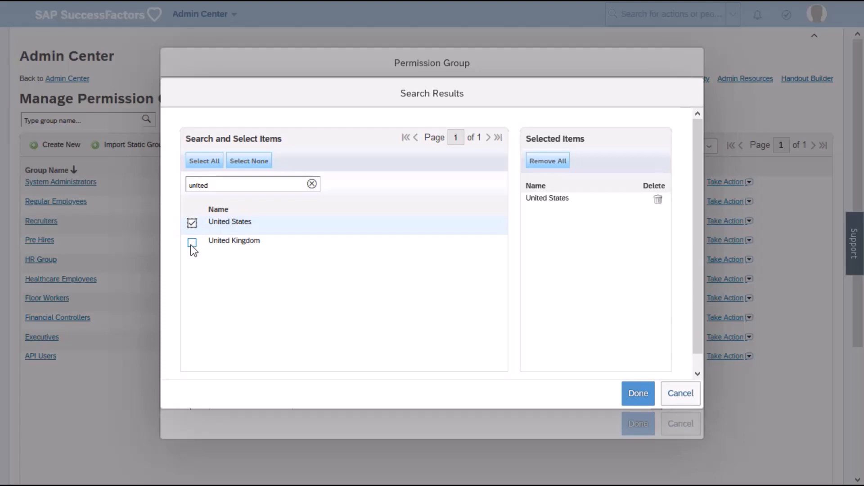
pyautogui.click(192, 243)
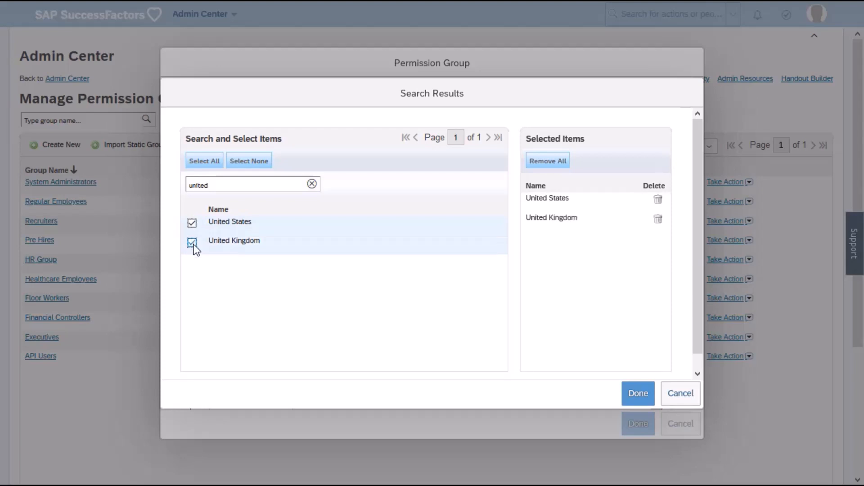
pyautogui.click(192, 243)
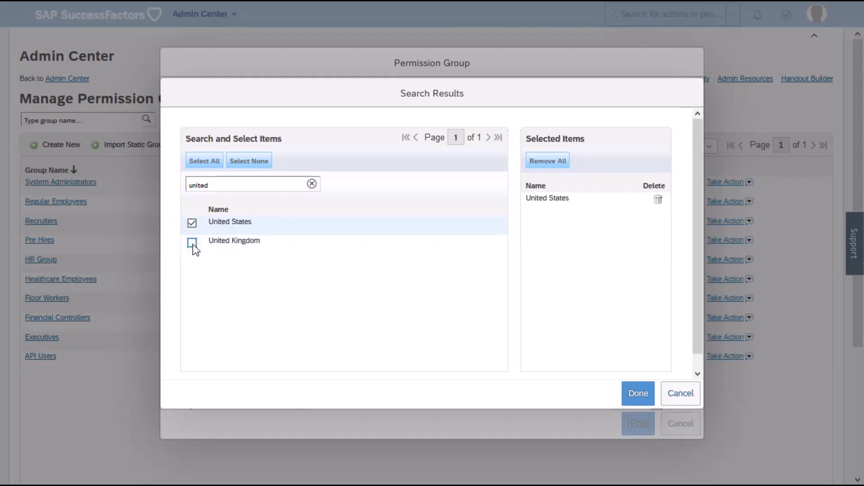
pyautogui.click(638, 394)
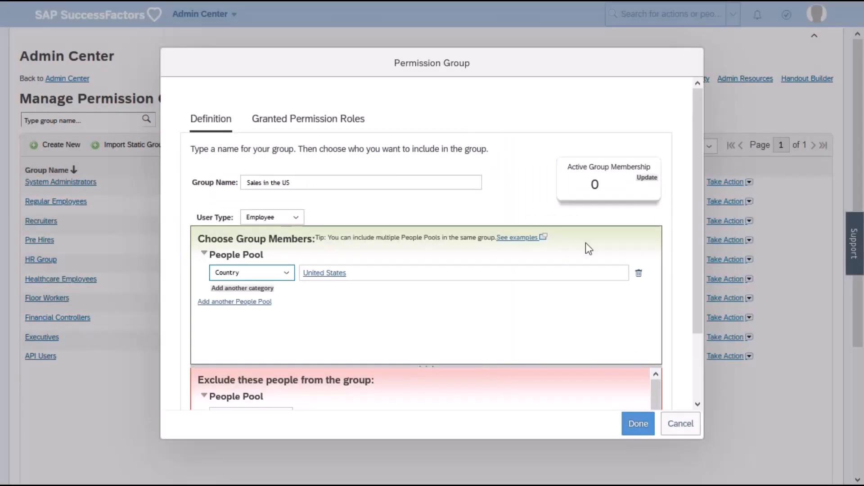
# Update the active group membership count and look through the first two pages of the member list.
pyautogui.moveTo(586, 171); pyautogui.dragTo(620, 169)
pyautogui.click(645, 180)
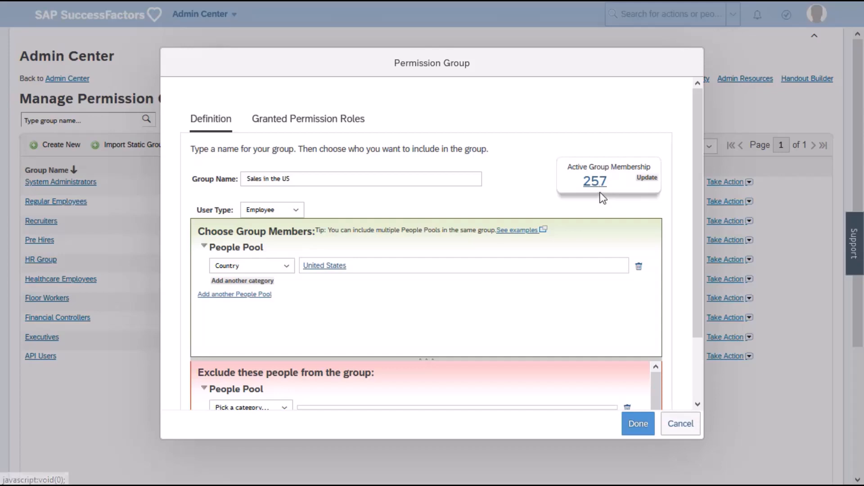
pyautogui.click(596, 183)
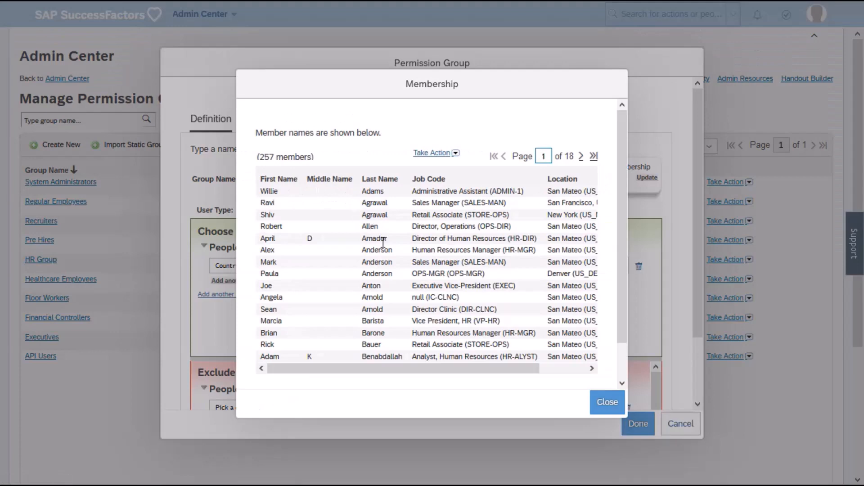
pyautogui.click(582, 157)
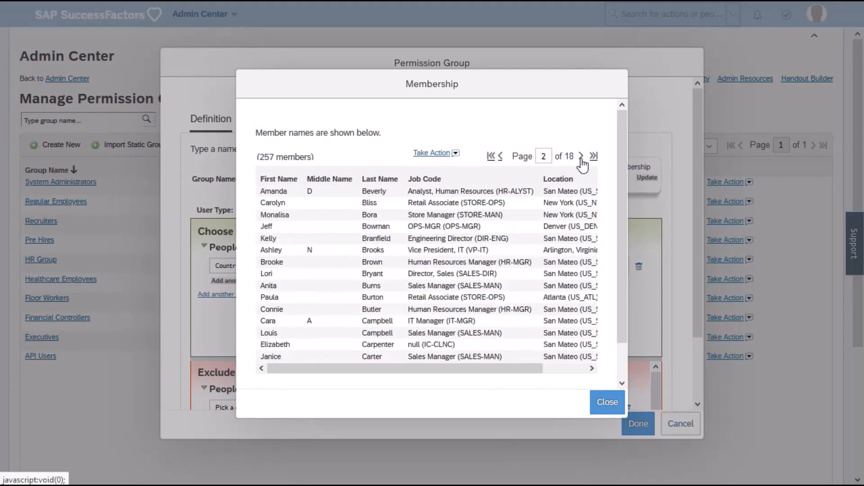
pyautogui.click(612, 401)
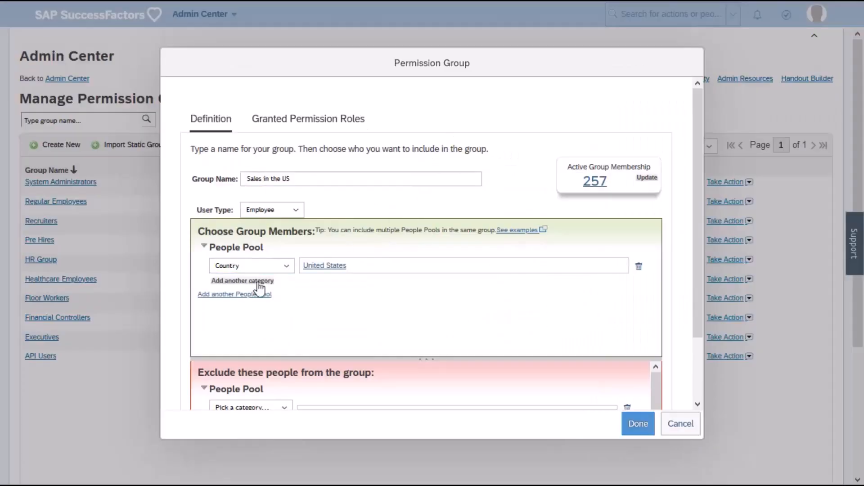
# Add a Department category with Sales (SALES) to the United States people pool and update the active membership count.
pyautogui.click(260, 282)
pyautogui.click(261, 284)
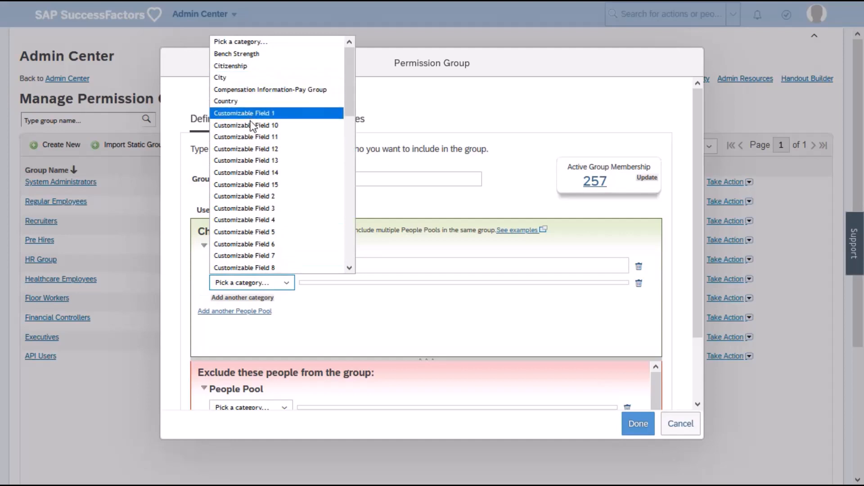
pyautogui.scroll(-3, 252, 123)
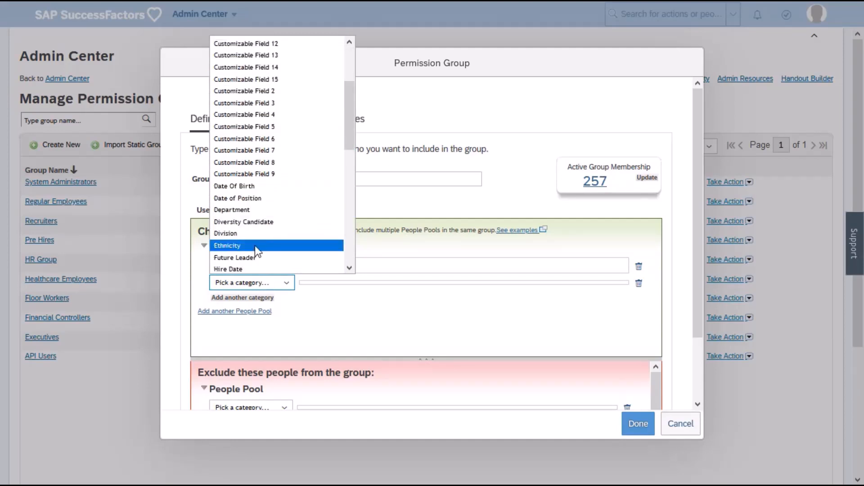
pyautogui.click(241, 209)
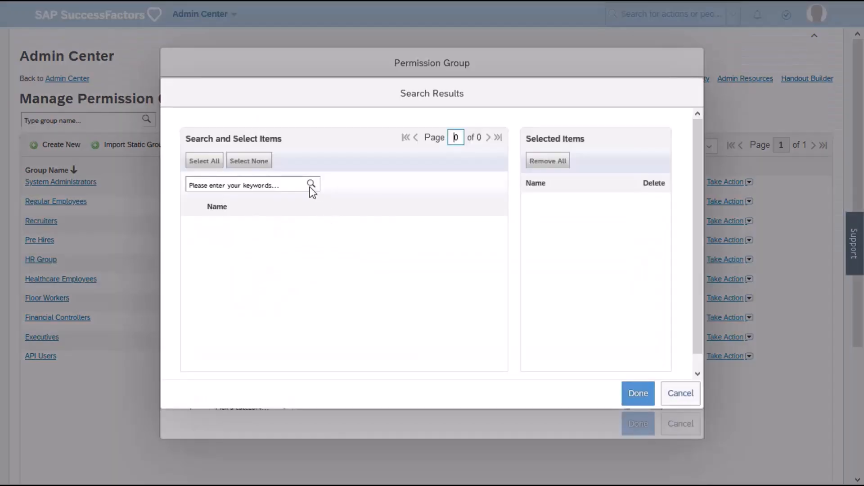
pyautogui.click(311, 185)
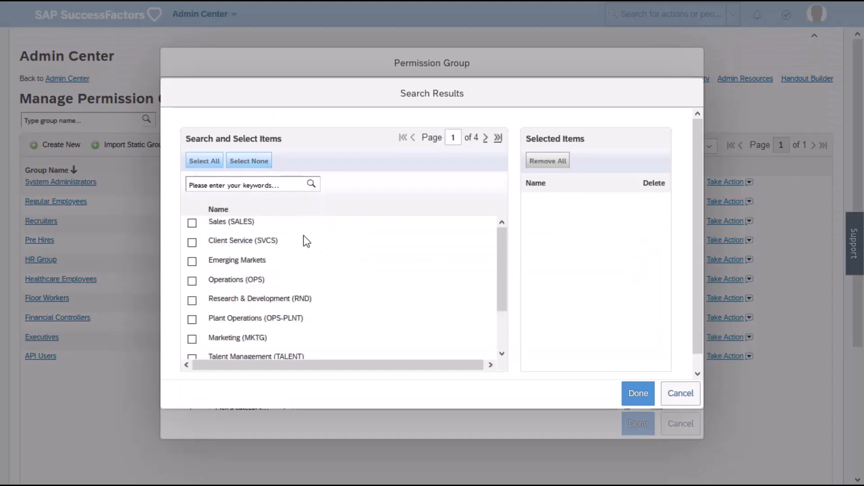
pyautogui.click(193, 224)
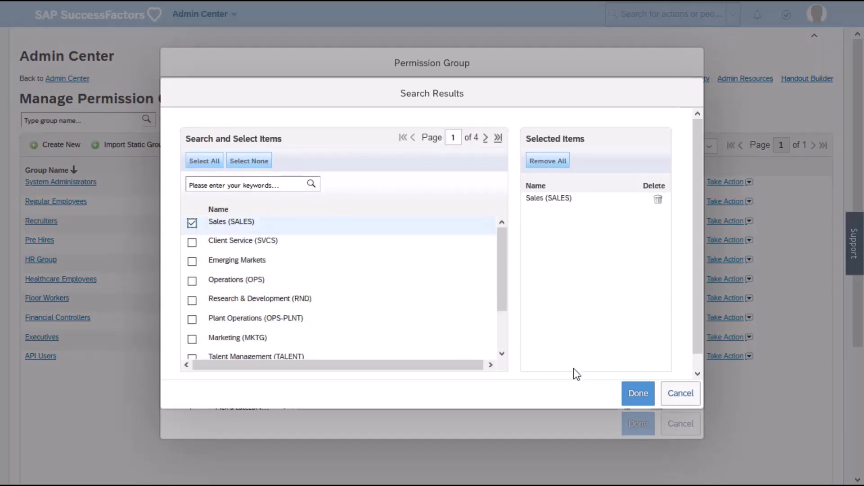
pyautogui.click(636, 394)
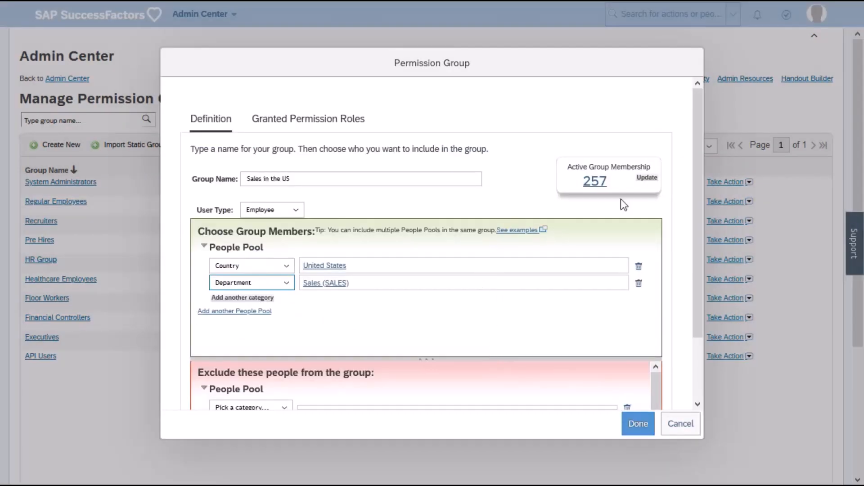
pyautogui.click(644, 178)
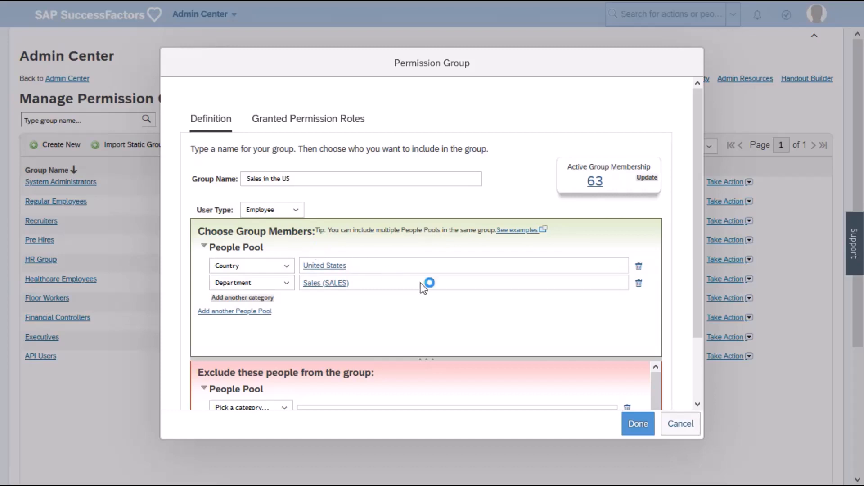
# Move the Department Sales (SALES) criterion from the first people pool into a second people pool and update the active membership count.
pyautogui.click(639, 284)
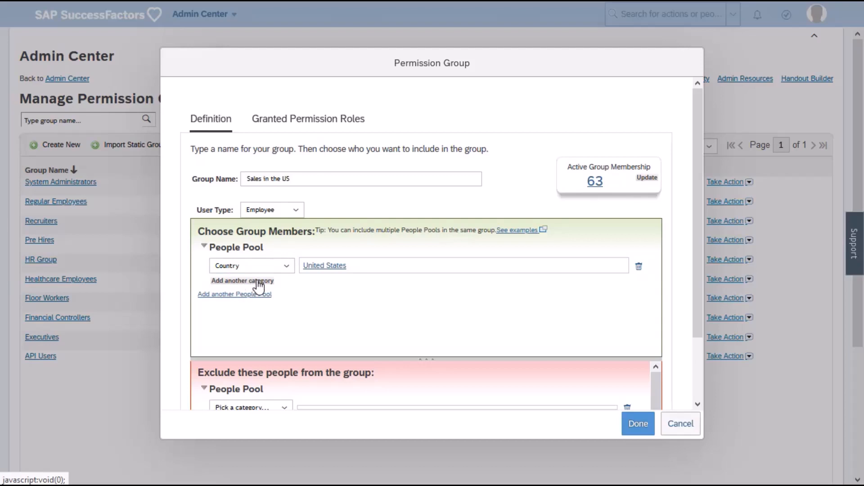
pyautogui.click(239, 295)
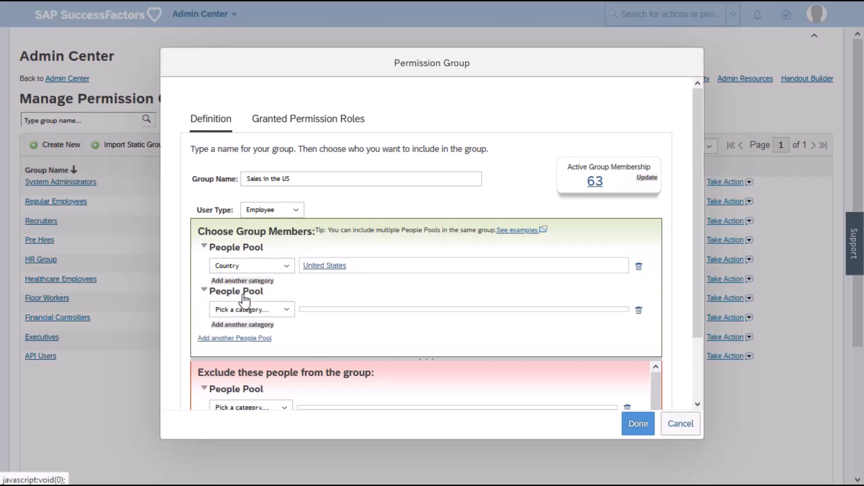
pyautogui.click(244, 311)
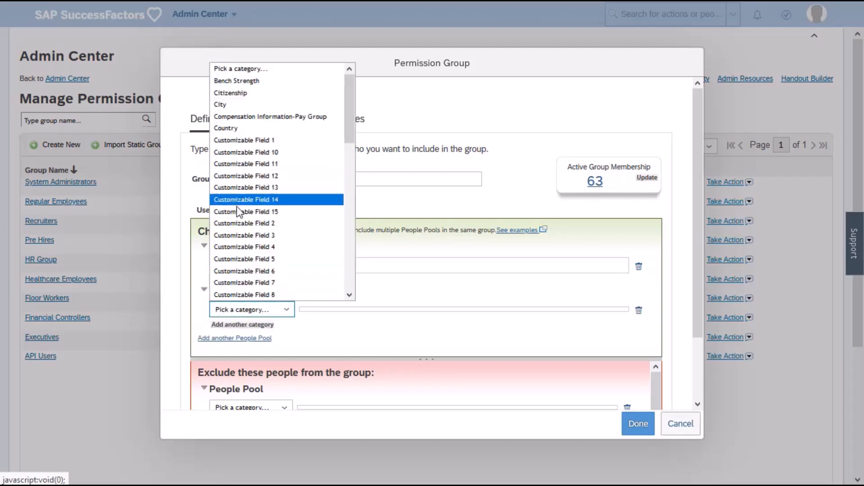
pyautogui.scroll(-4, 234, 212)
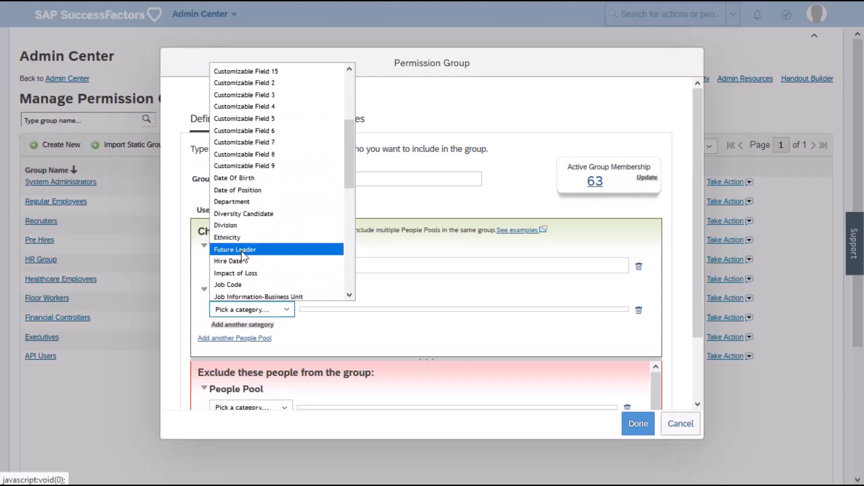
pyautogui.click(231, 202)
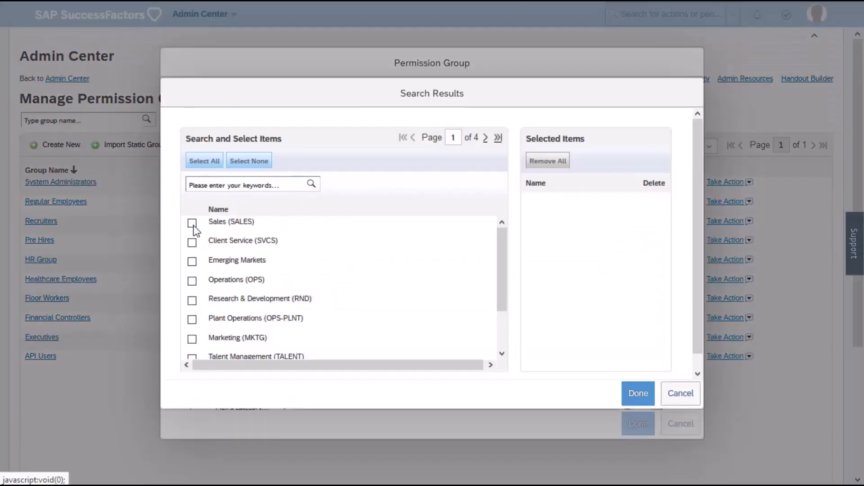
pyautogui.click(192, 222)
pyautogui.click(637, 390)
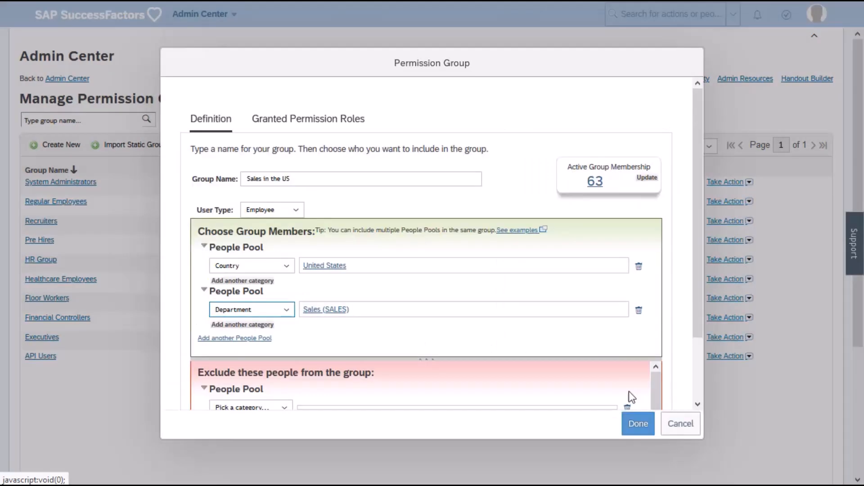
pyautogui.click(647, 179)
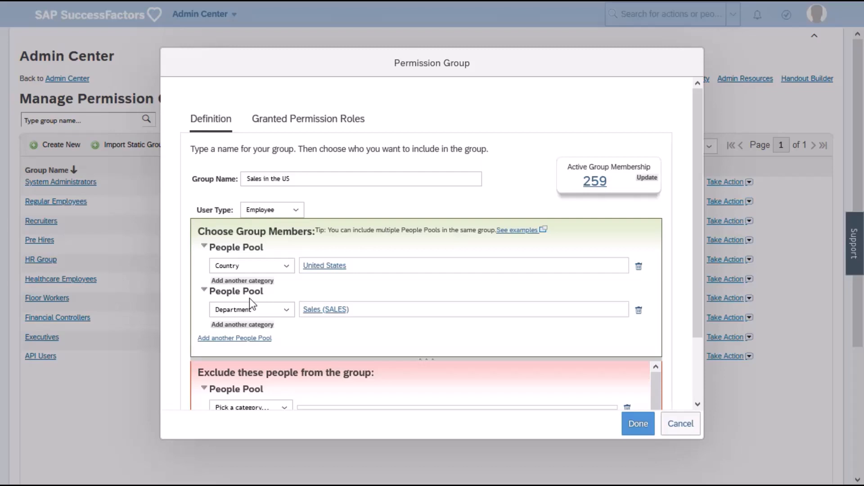
# Remove the Department category from the second people pool and add Department Sales (SALES) to the United States pool.
pyautogui.click(640, 311)
pyautogui.click(227, 281)
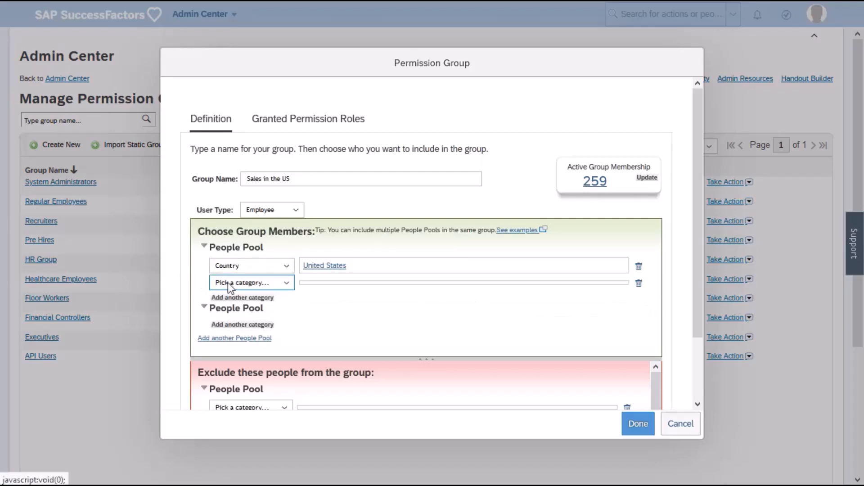
pyautogui.click(228, 283)
pyautogui.scroll(-1, 234, 124)
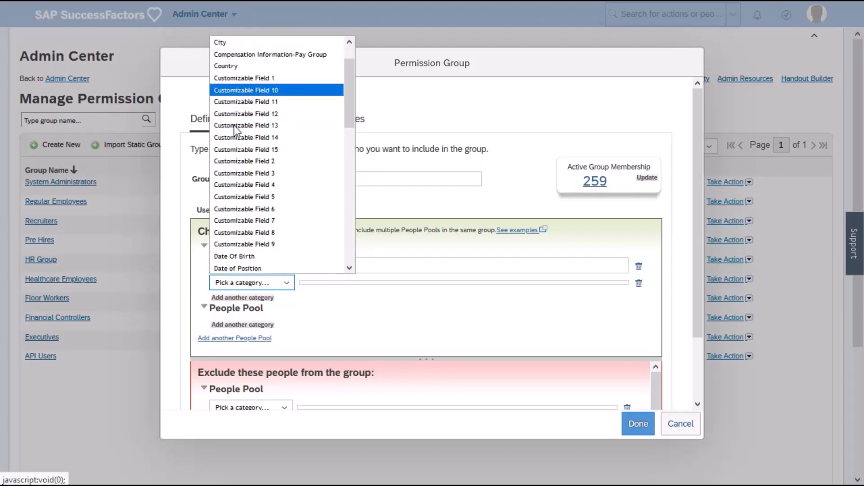
pyautogui.scroll(-3, 249, 263)
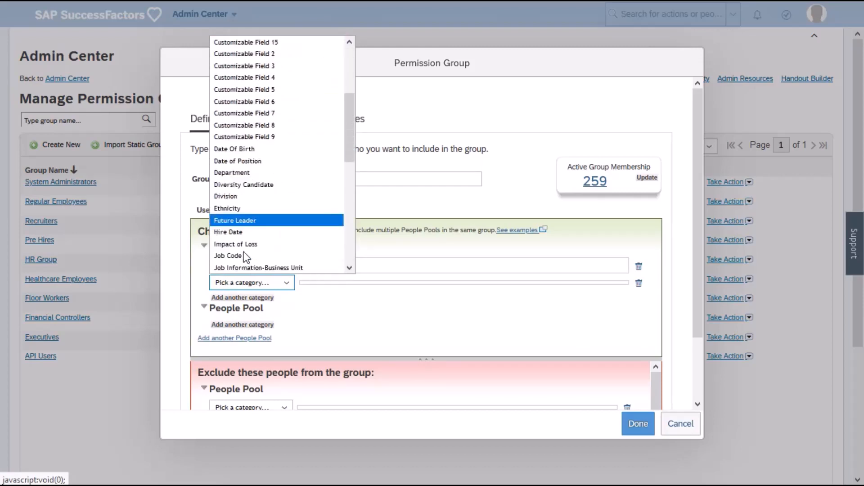
pyautogui.click(237, 173)
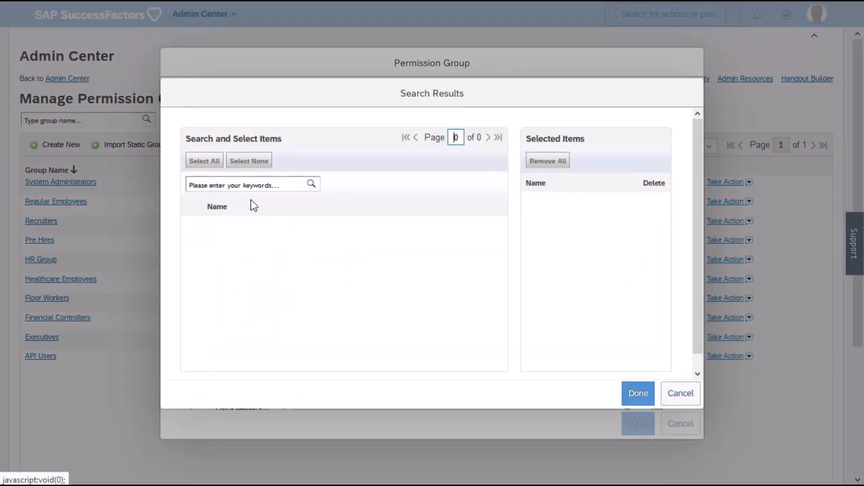
pyautogui.click(311, 183)
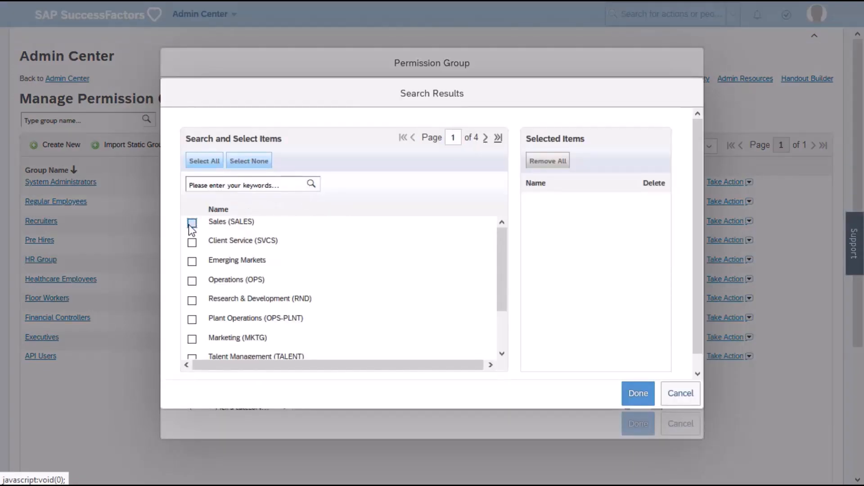
pyautogui.click(191, 225)
pyautogui.click(627, 391)
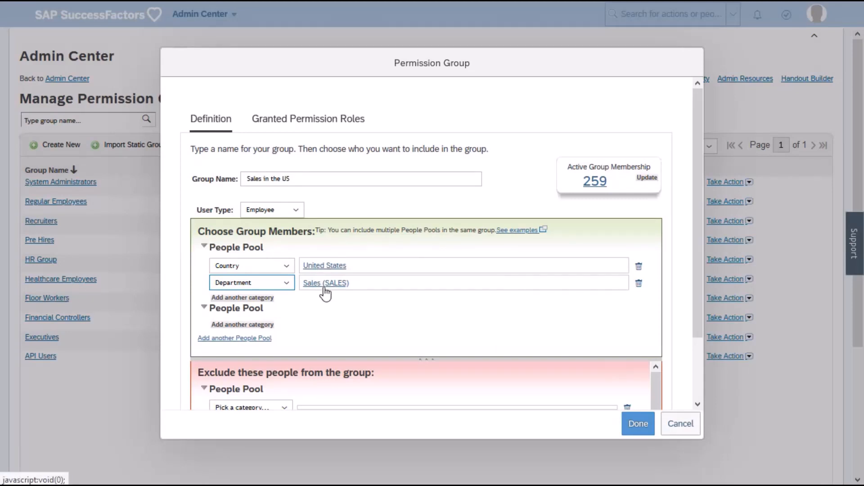
# Exclude people in the Global Services division from the group.
pyautogui.scroll(-3, 326, 293)
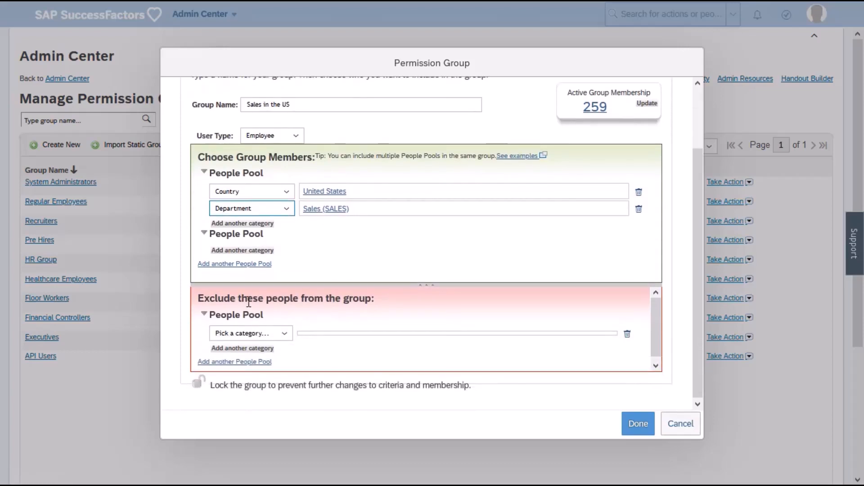
pyautogui.click(283, 333)
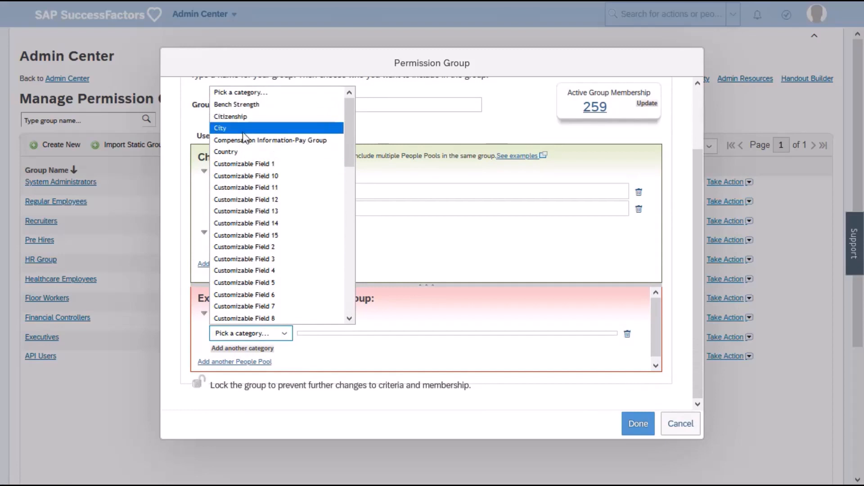
pyautogui.scroll(-3, 248, 171)
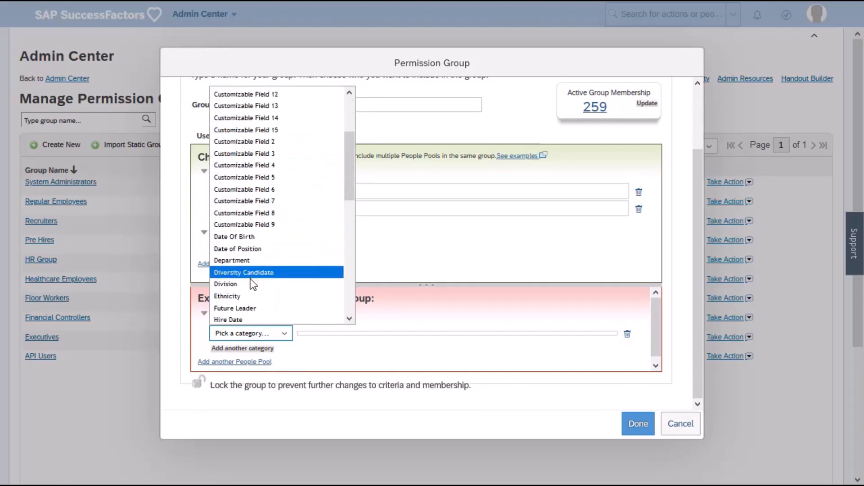
pyautogui.click(249, 280)
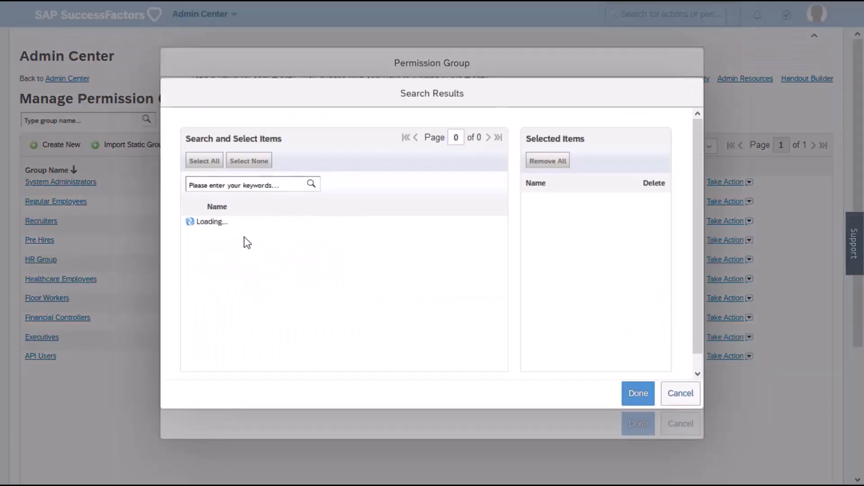
pyautogui.click(192, 261)
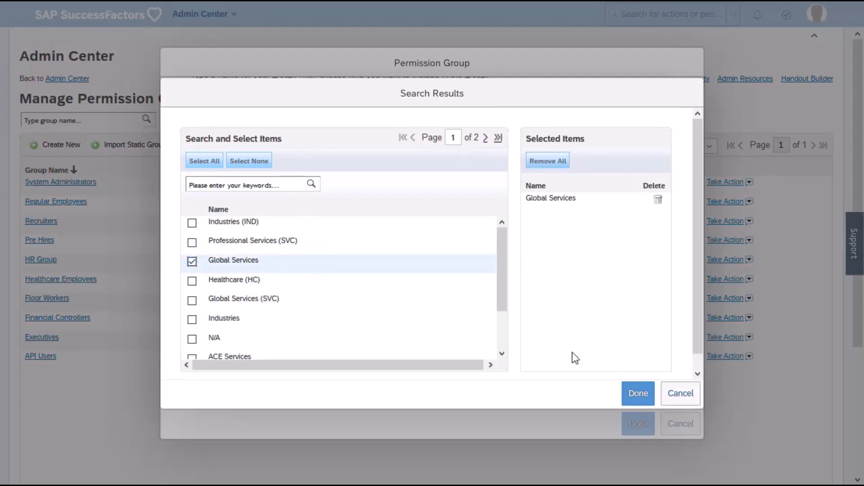
pyautogui.click(637, 394)
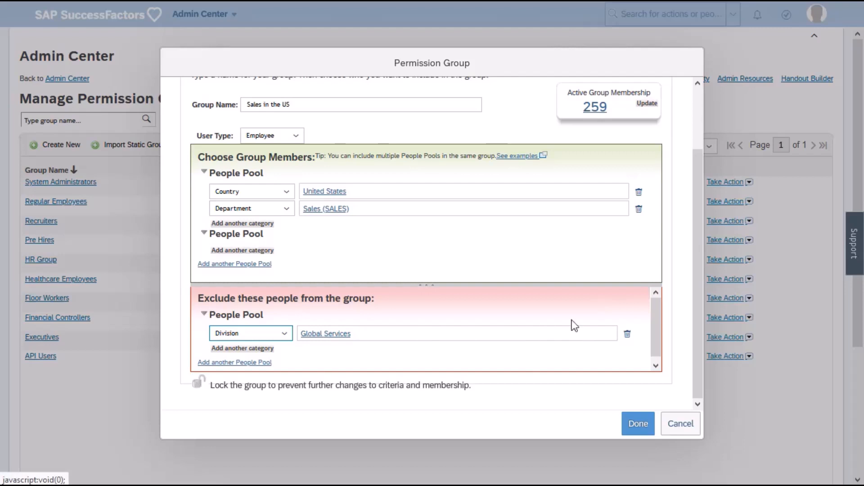
# Try to clear all selected items from the exclusion pool's Division criterion, and cancel the item selection.
pyautogui.click(336, 336)
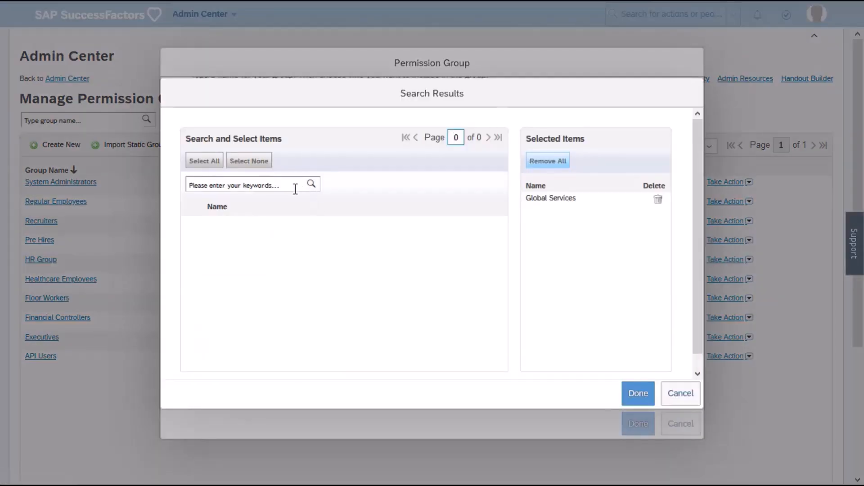
pyautogui.click(312, 189)
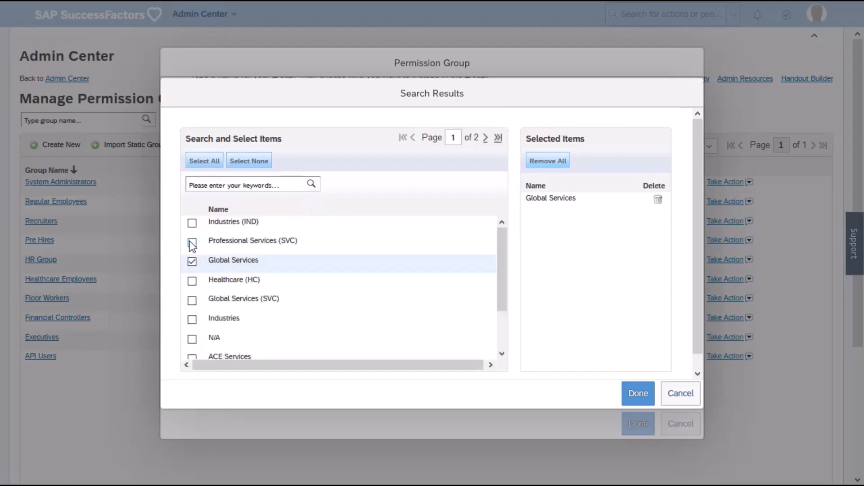
pyautogui.click(193, 243)
pyautogui.click(659, 219)
pyautogui.click(657, 200)
pyautogui.click(636, 388)
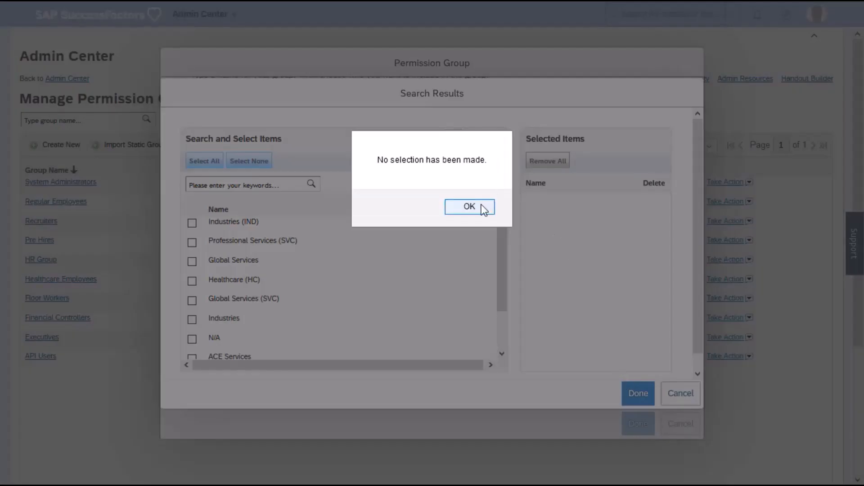
pyautogui.click(482, 206)
pyautogui.click(696, 393)
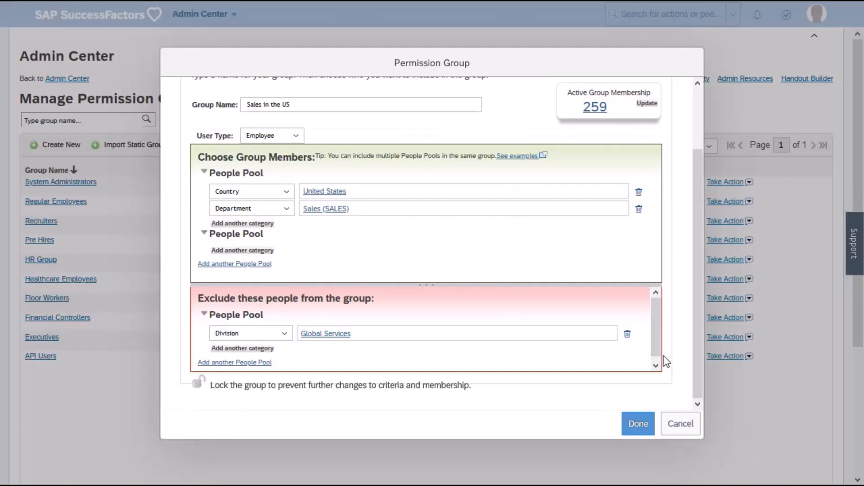
# Remove the Division category from the exclusion pool, update the active membership count and save the group.
pyautogui.click(627, 335)
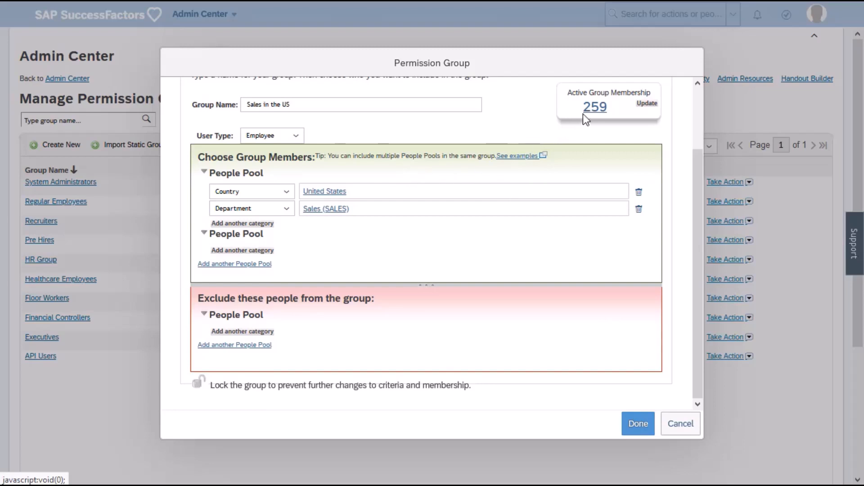
pyautogui.click(647, 104)
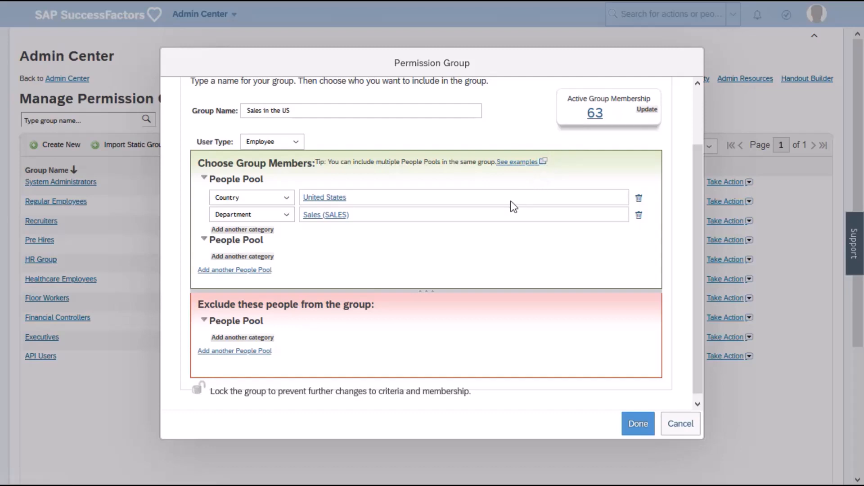
pyautogui.moveTo(210, 392); pyautogui.dragTo(250, 391)
pyautogui.click(631, 426)
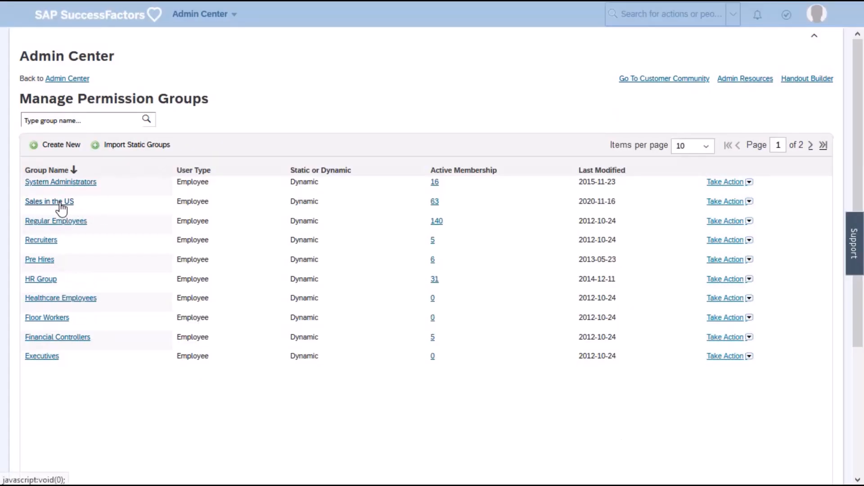
# Open the Sales in the US group and lock it against changes to criteria and membership.
pyautogui.click(60, 204)
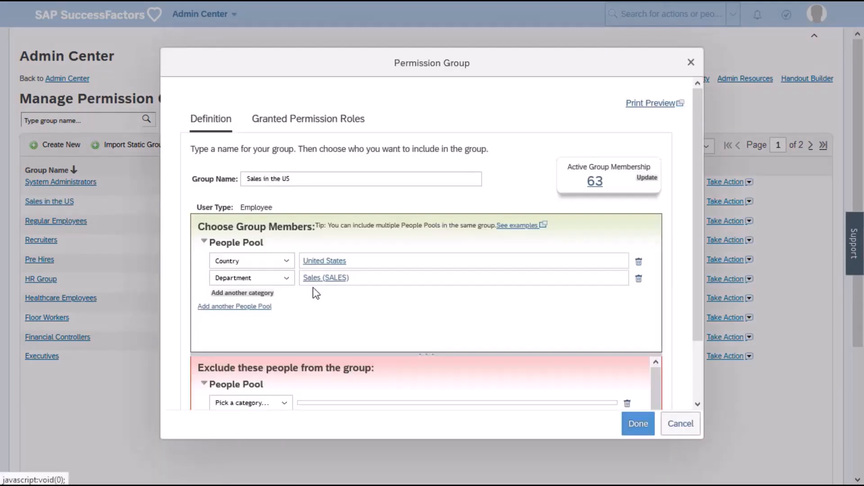
pyautogui.scroll(-2, 311, 292)
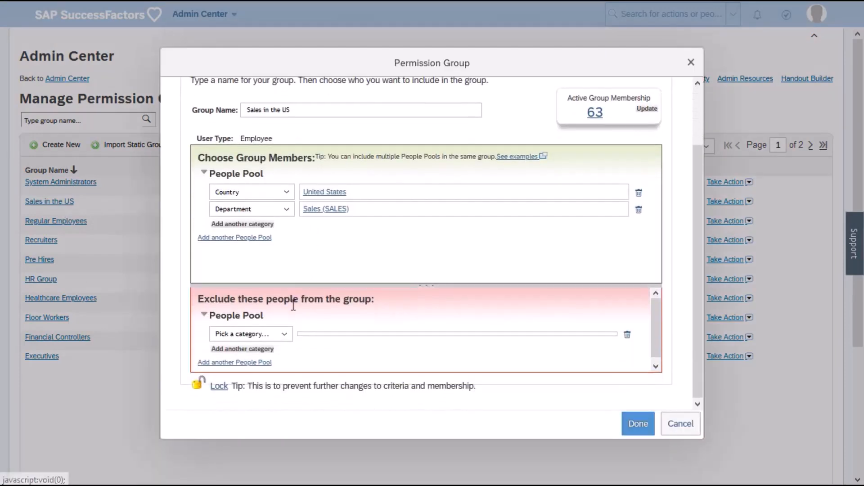
pyautogui.click(219, 388)
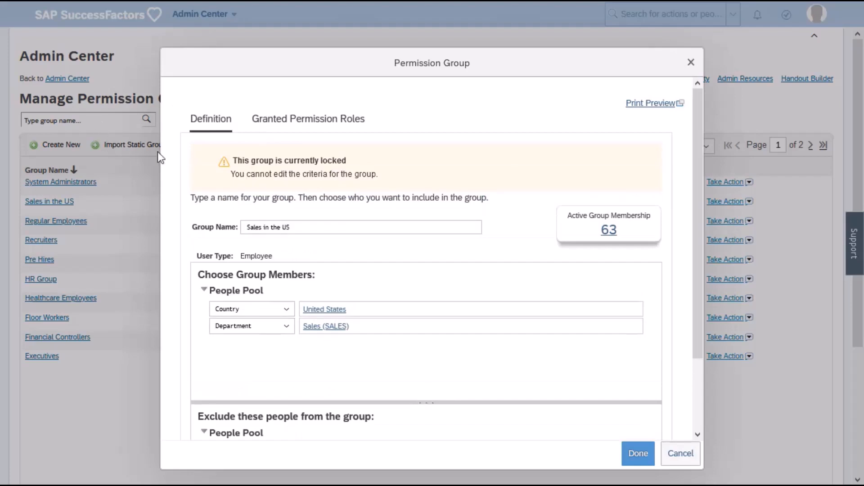
# Unlock the Sales in the US group without making a copy, and finish editing it.
pyautogui.moveTo(244, 161); pyautogui.dragTo(293, 182)
pyautogui.scroll(-2, 286, 315)
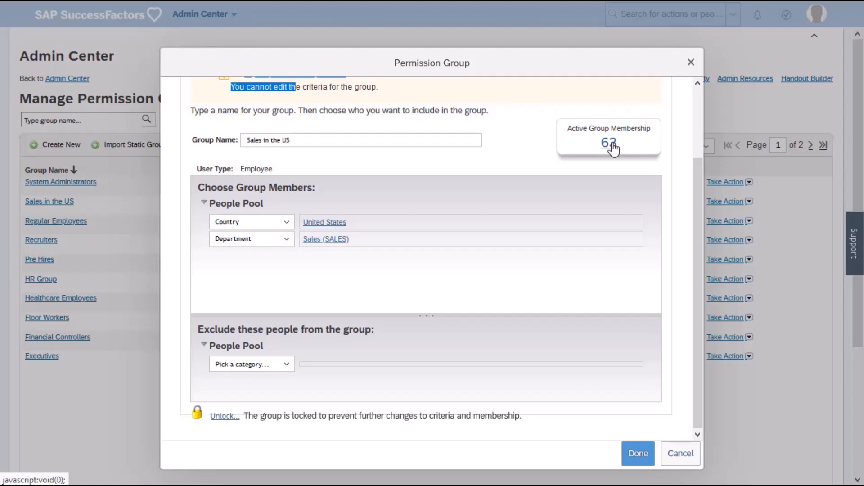
pyautogui.click(230, 417)
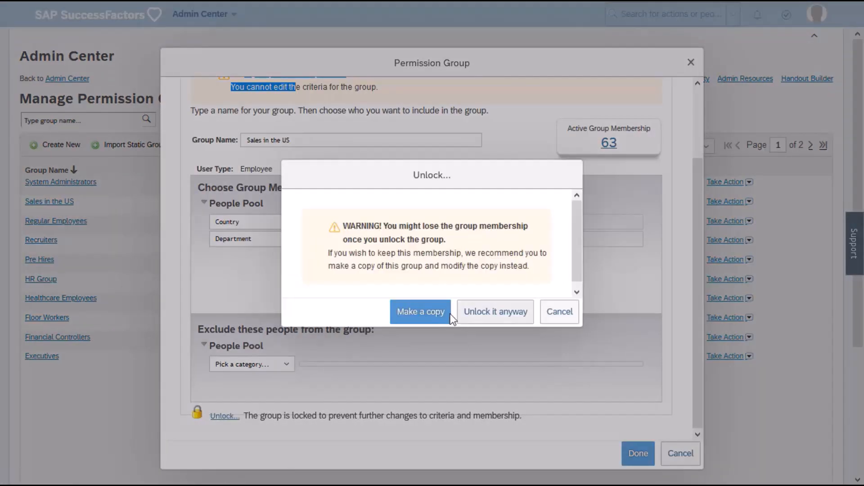
pyautogui.click(475, 311)
pyautogui.click(638, 459)
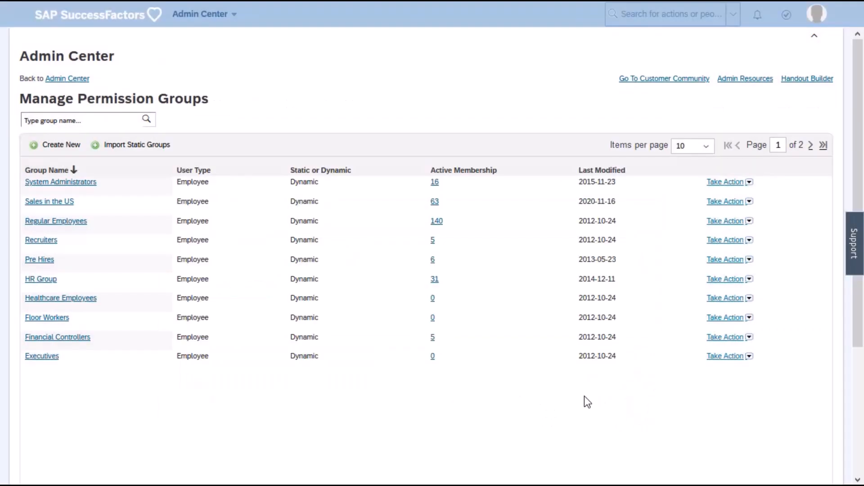
# Create a new permission group named "Administors".
pyautogui.click(51, 148)
pyautogui.click(294, 182)
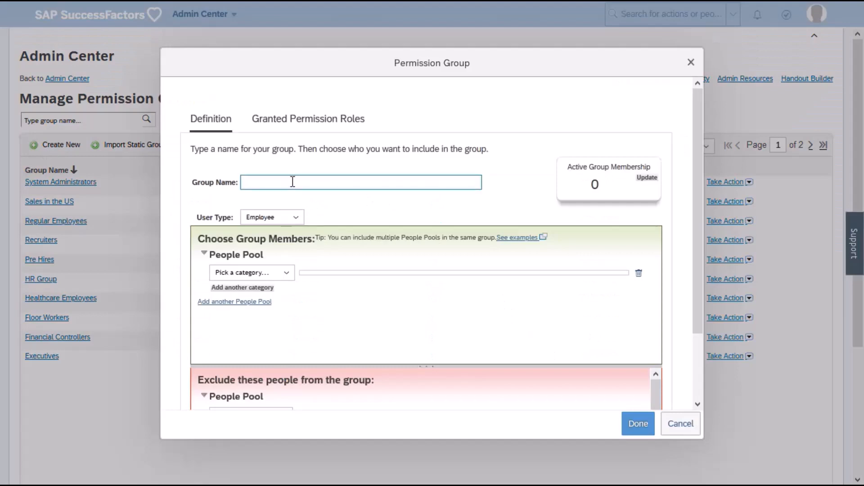
pyautogui.write('Administors')
# Add a User category to the people pool, equal to the suggested person found by entering the first name.
pyautogui.click(257, 275)
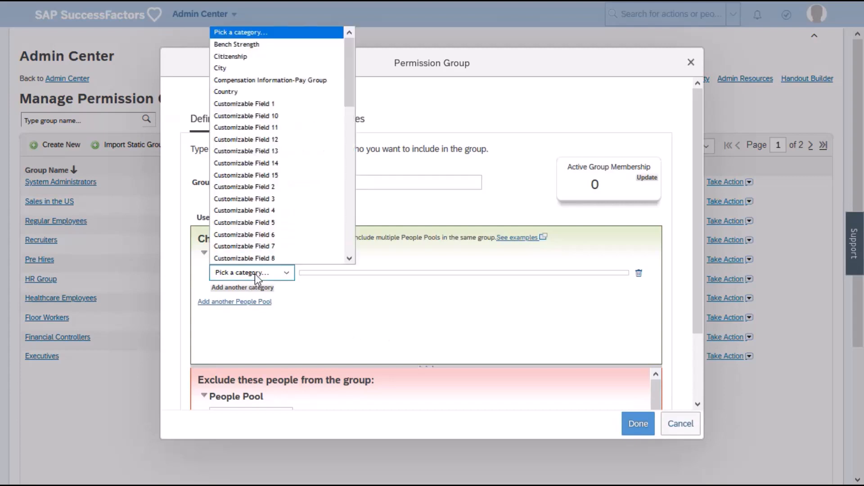
pyautogui.scroll(-5, 241, 116)
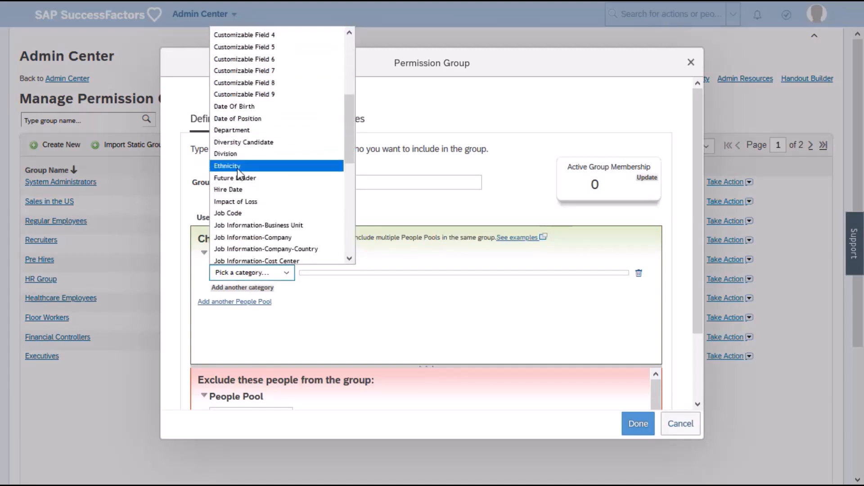
pyautogui.scroll(-8, 238, 171)
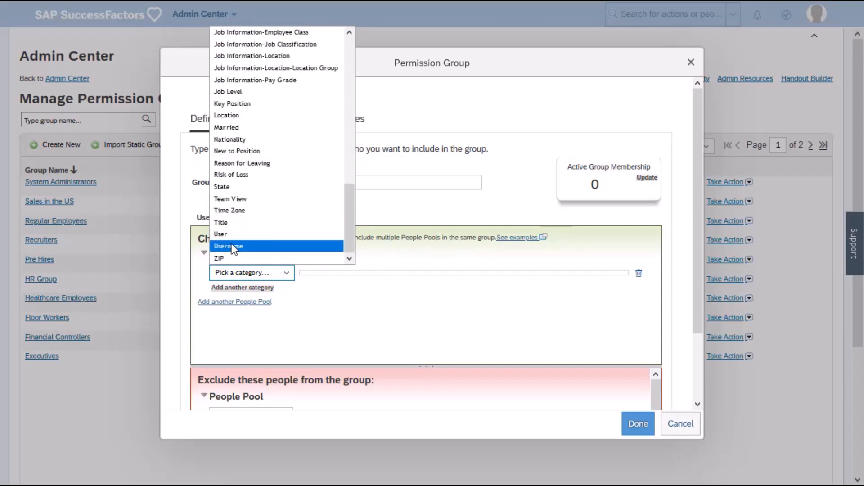
pyautogui.click(231, 234)
pyautogui.click(408, 300)
pyautogui.write('oliv')
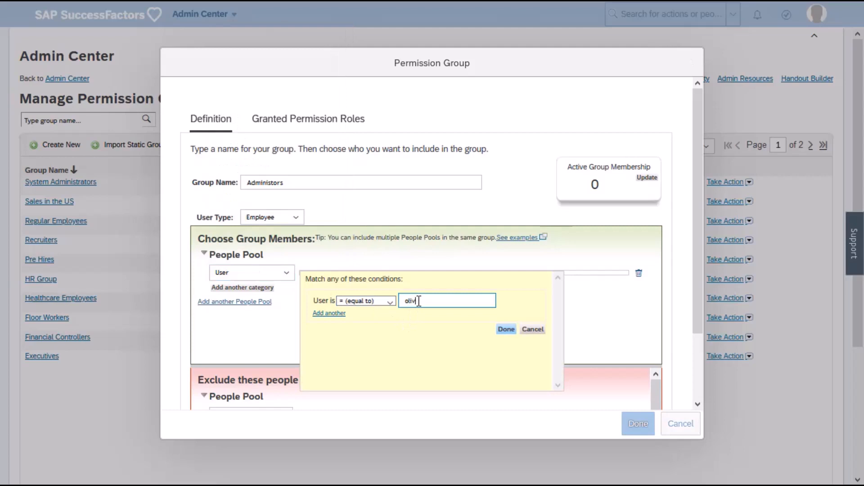
pyautogui.write('ier')
pyautogui.click(418, 319)
pyautogui.click(506, 330)
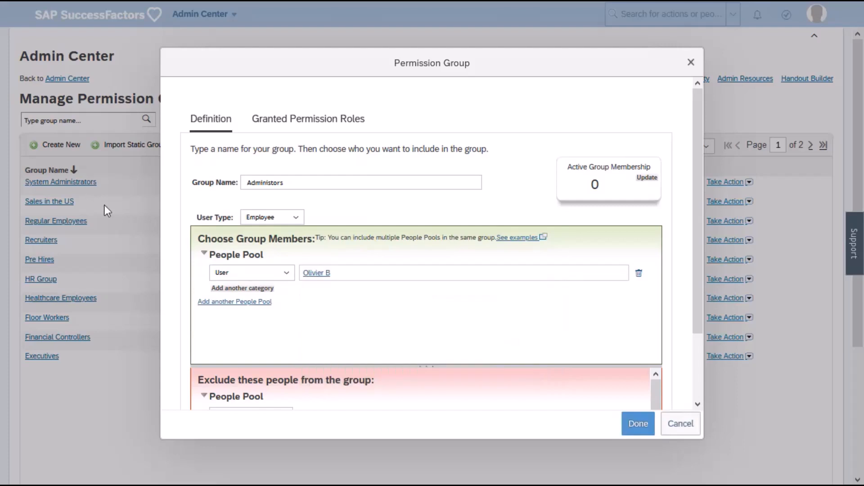
# Update the active membership count, save the Administors group and show the second page of the group list.
pyautogui.click(647, 179)
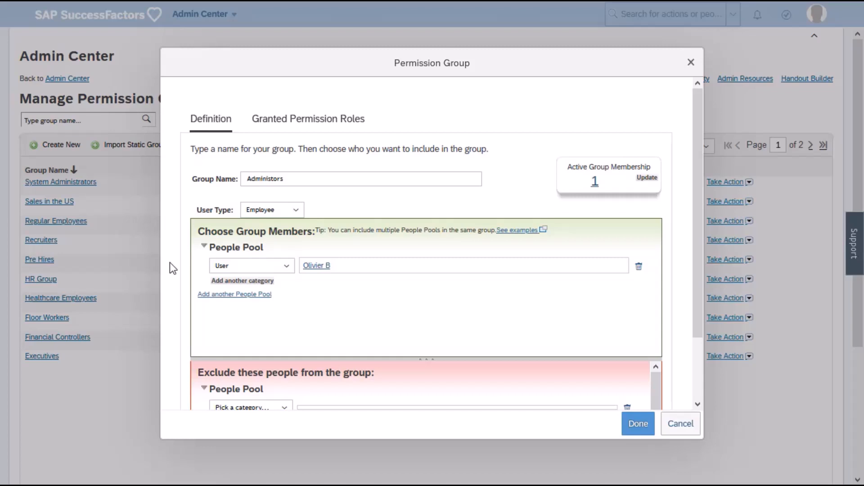
pyautogui.click(632, 426)
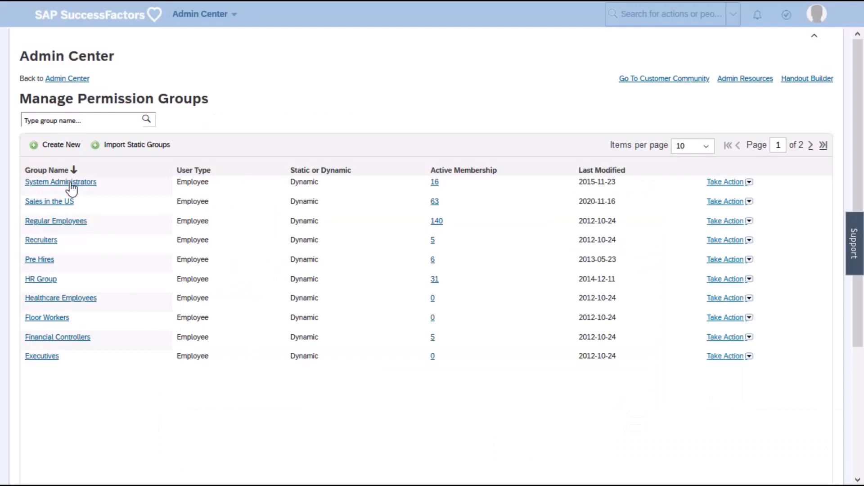
pyautogui.click(811, 146)
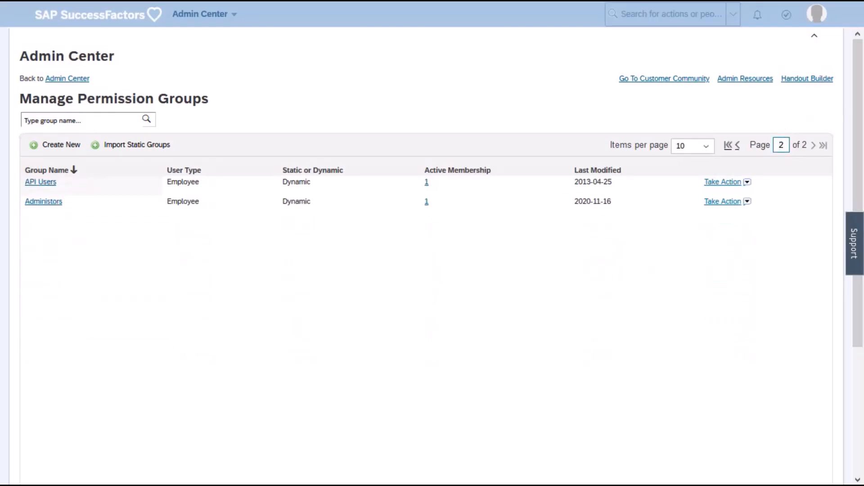